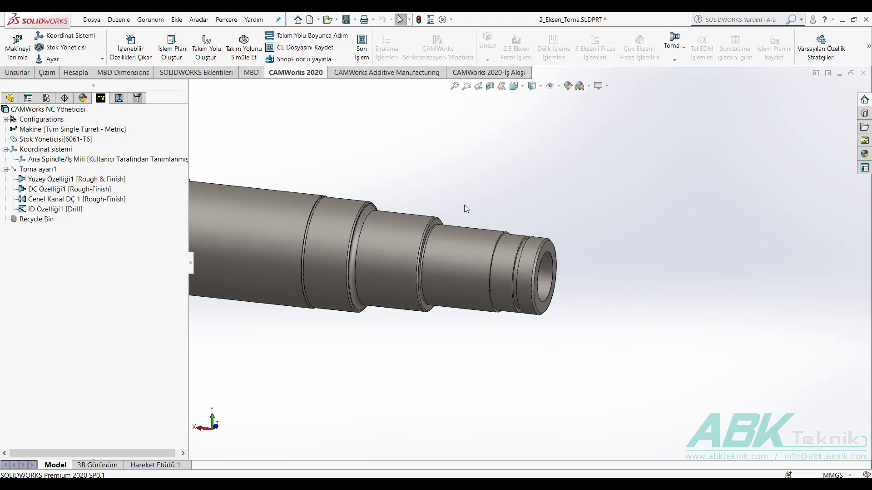
Step: Create an OD turn feature with Thread strategy and Dönme kesiti profile on the shaft face
{"action": "scroll", "coordinate": [478, 200], "scroll_direction": "down", "scroll_amount": 2}
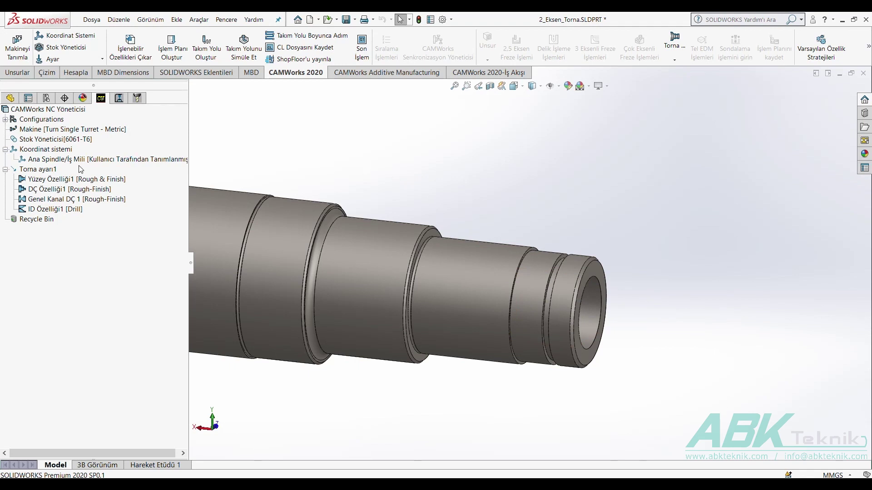
{"action": "right_click", "coordinate": [42, 171]}
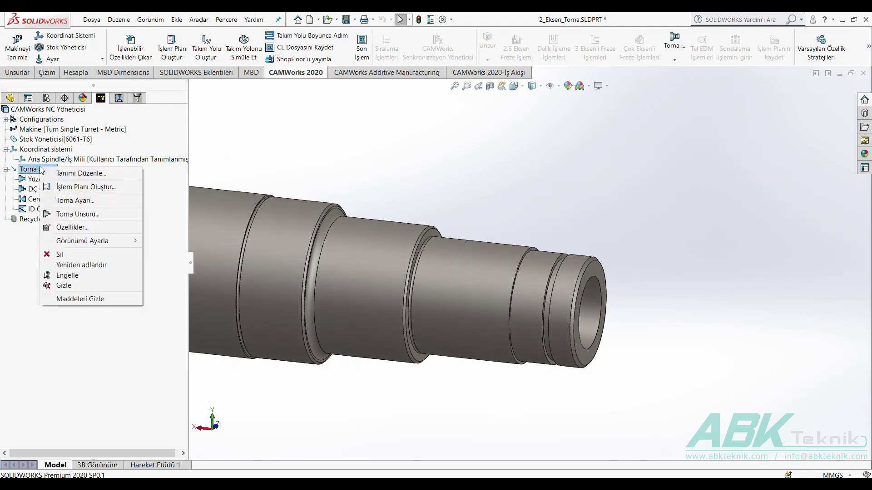
{"action": "left_click", "coordinate": [104, 216]}
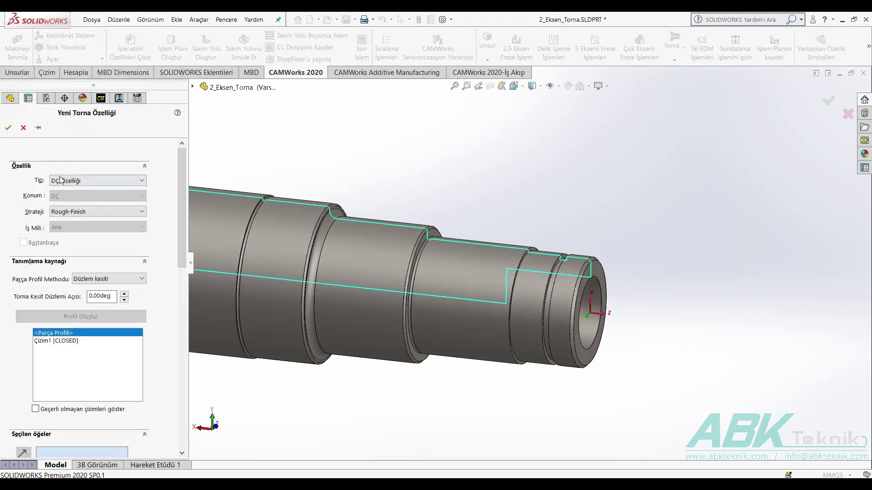
{"action": "left_click", "coordinate": [65, 212]}
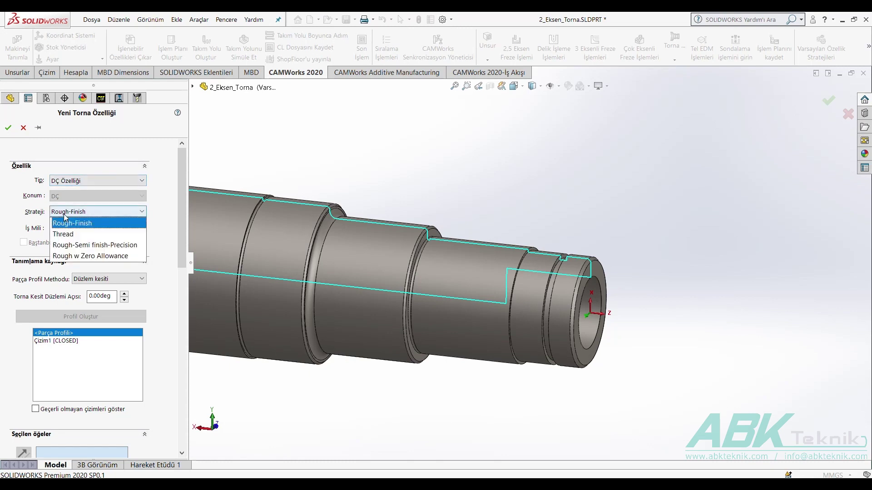
{"action": "left_click", "coordinate": [68, 235]}
{"action": "left_click", "coordinate": [109, 279]}
{"action": "left_click", "coordinate": [90, 296]}
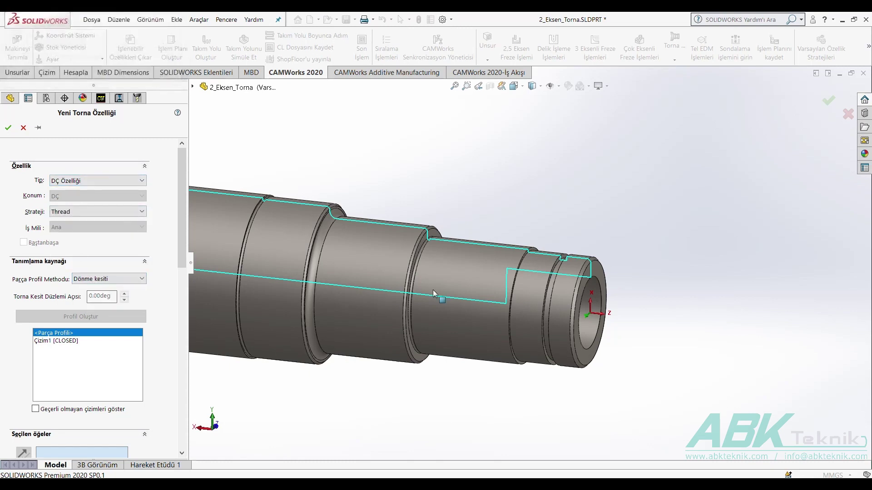
{"action": "left_click", "coordinate": [517, 250]}
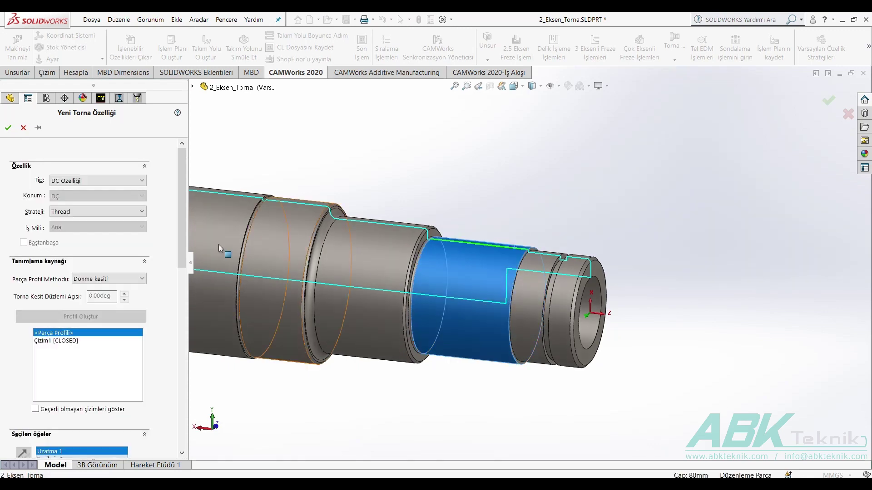
{"action": "left_click", "coordinate": [7, 129]}
{"action": "right_click", "coordinate": [35, 172]}
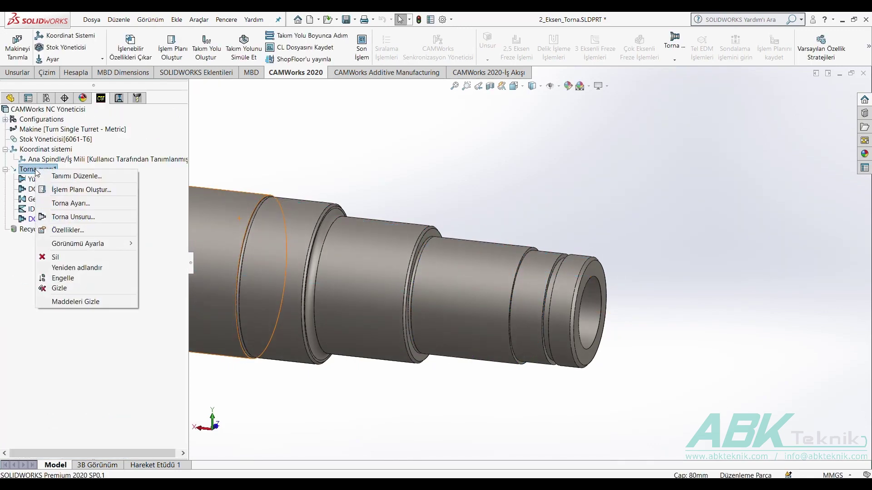
Step: Add an ID Özelliği turn feature with Thread strategy and Dönme kesiti profile on the bore end face
{"action": "left_click", "coordinate": [100, 218]}
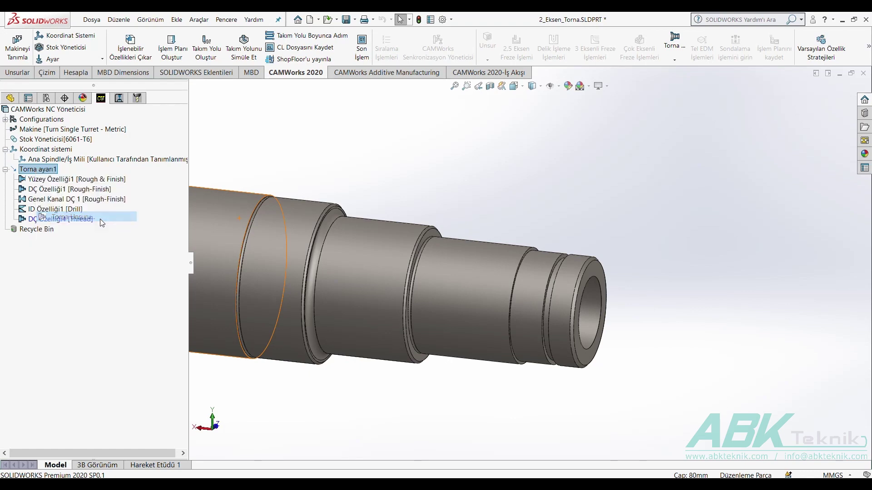
{"action": "left_click", "coordinate": [64, 180]}
{"action": "left_click", "coordinate": [67, 200]}
{"action": "left_click", "coordinate": [63, 213]}
{"action": "left_click", "coordinate": [64, 233]}
{"action": "left_click", "coordinate": [109, 279]}
{"action": "left_click", "coordinate": [90, 300]}
{"action": "left_click", "coordinate": [571, 279]}
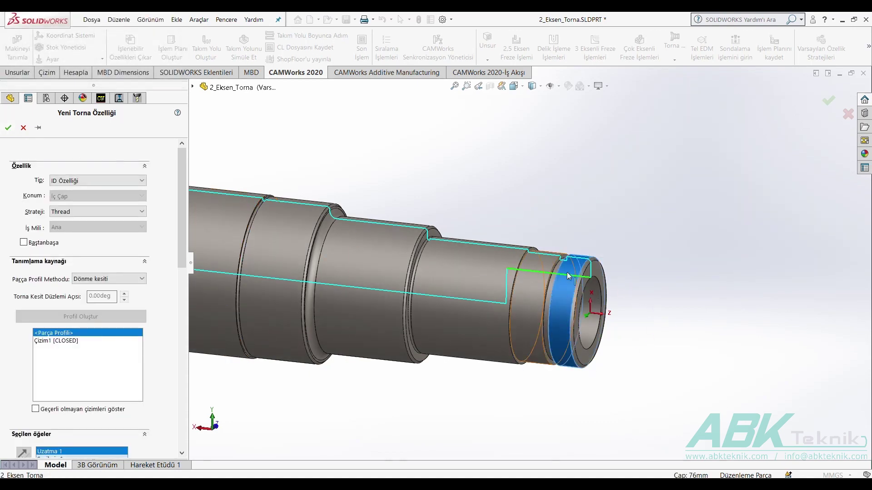
{"action": "left_click", "coordinate": [8, 128]}
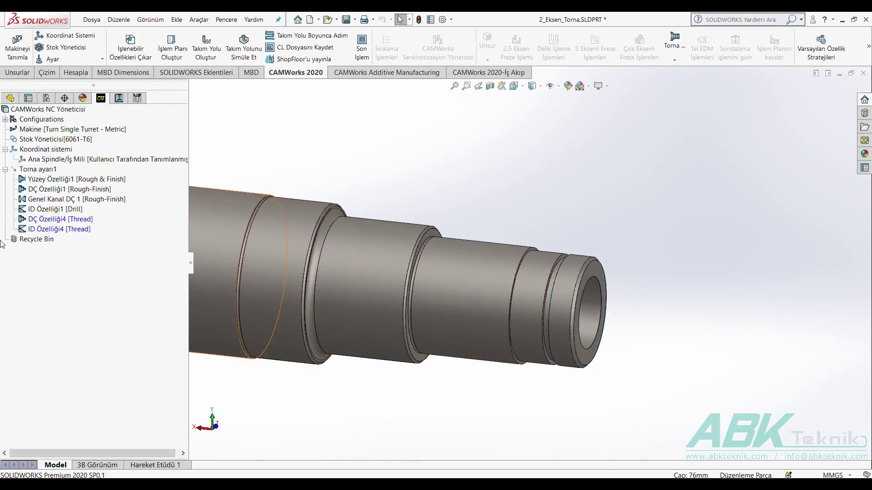
Step: Add a Diş Çekme operation with threading tool T08 to DÇ Özelliği4 [Thread]
{"action": "right_click", "coordinate": [52, 223]}
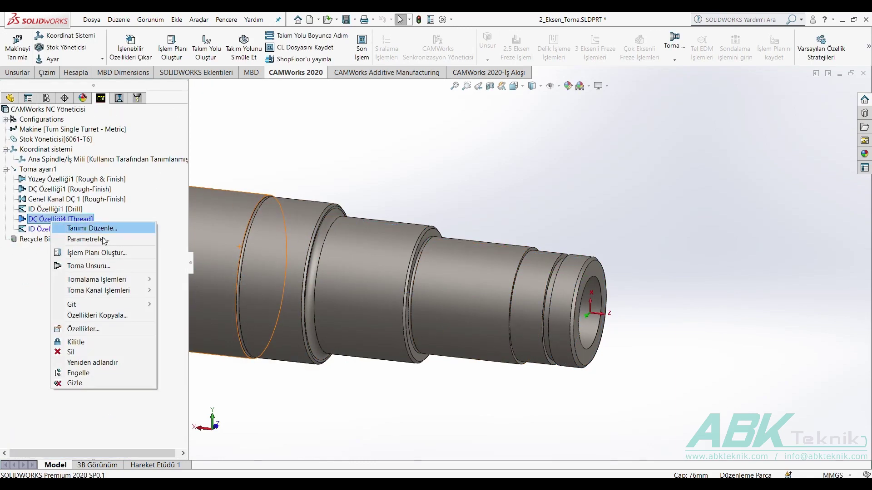
{"action": "mouse_move", "coordinate": [97, 279]}
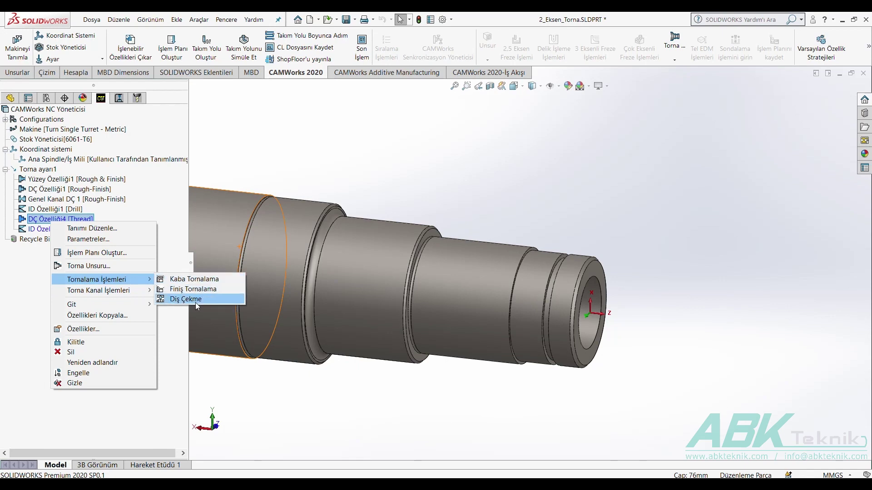
{"action": "left_click", "coordinate": [195, 300]}
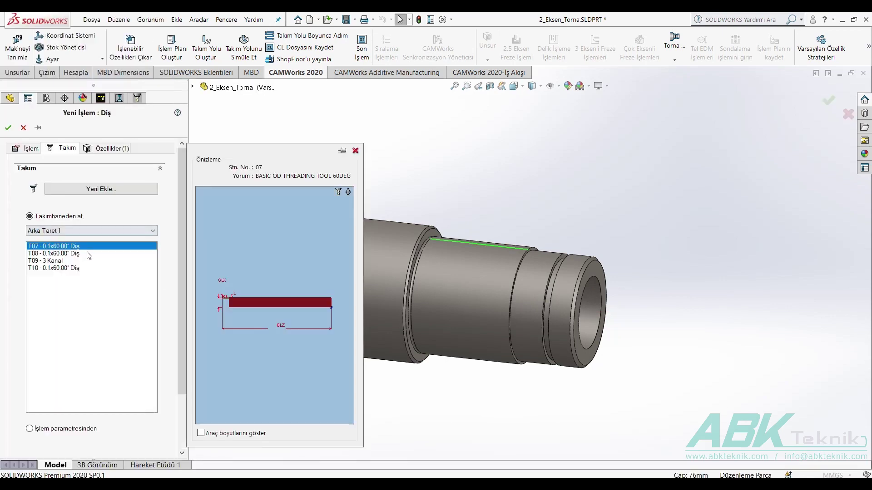
{"action": "left_click", "coordinate": [53, 254]}
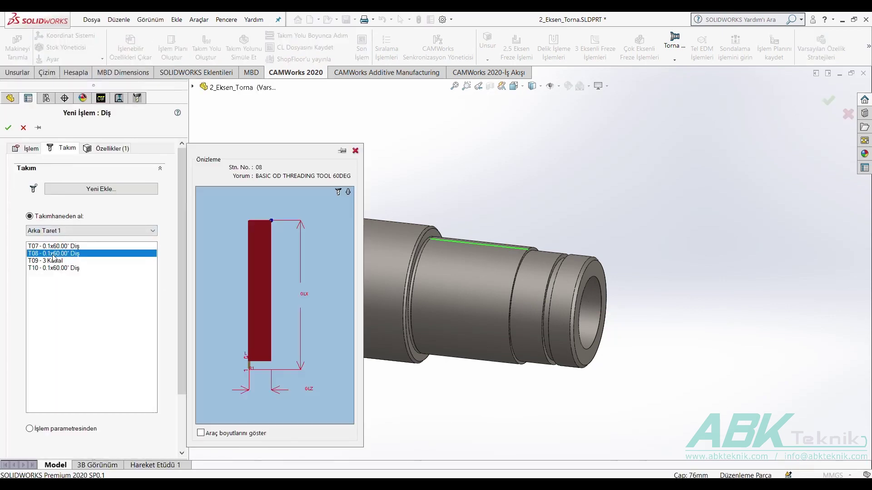
{"action": "scroll", "coordinate": [268, 349], "scroll_direction": "up", "scroll_amount": 2}
{"action": "scroll", "coordinate": [268, 352], "scroll_direction": "up", "scroll_amount": 2}
{"action": "scroll", "coordinate": [267, 351], "scroll_direction": "up", "scroll_amount": 2}
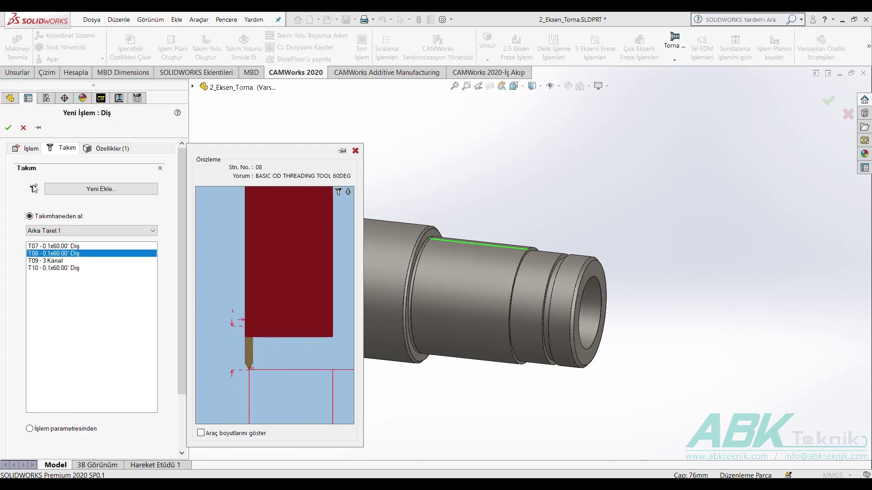
{"action": "left_click", "coordinate": [7, 128]}
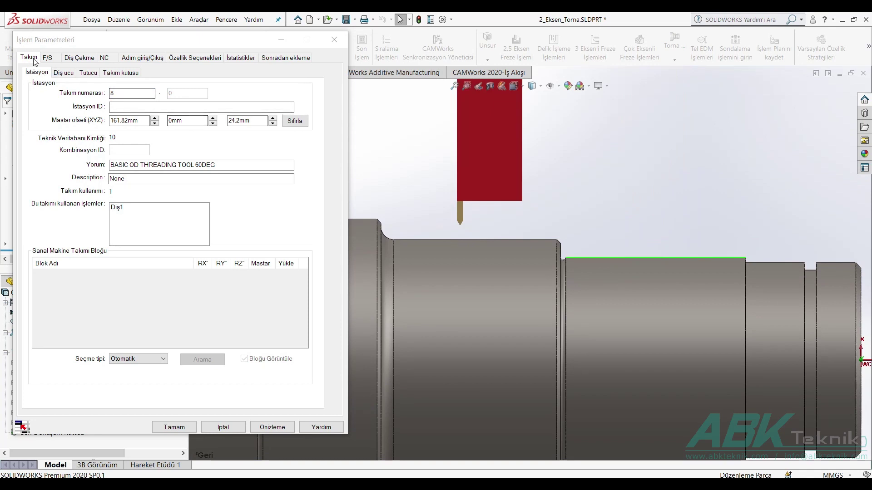
Step: Show Diş1's Diş Çekme parameters and browse the thread condition database
{"action": "left_click", "coordinate": [84, 60]}
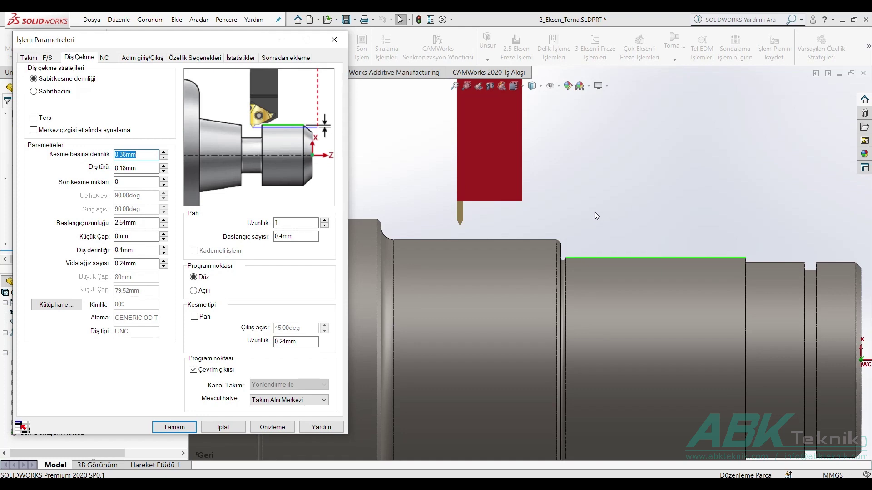
{"action": "left_click", "coordinate": [68, 304]}
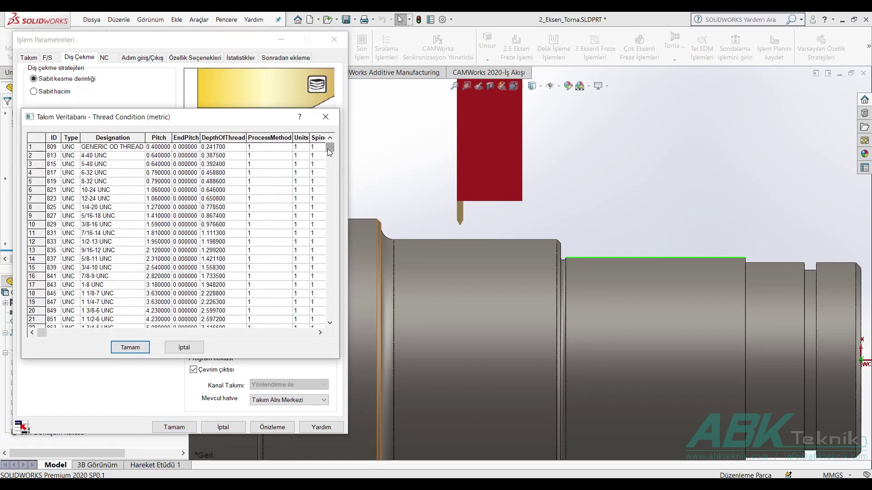
{"action": "mouse_move", "coordinate": [328, 151]}
{"action": "left_mouse_down"}
{"action": "mouse_move", "coordinate": [340, 235]}
{"action": "mouse_move", "coordinate": [336, 310]}
{"action": "left_mouse_up"}
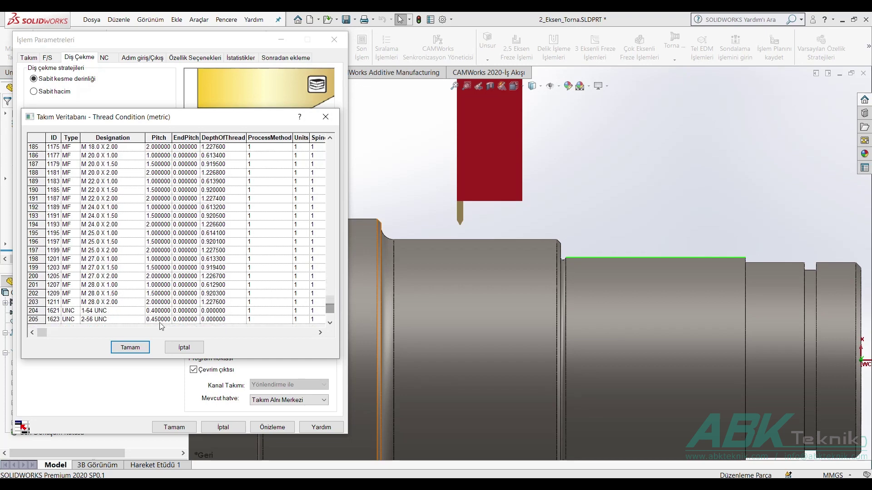
{"action": "left_click", "coordinate": [130, 348]}
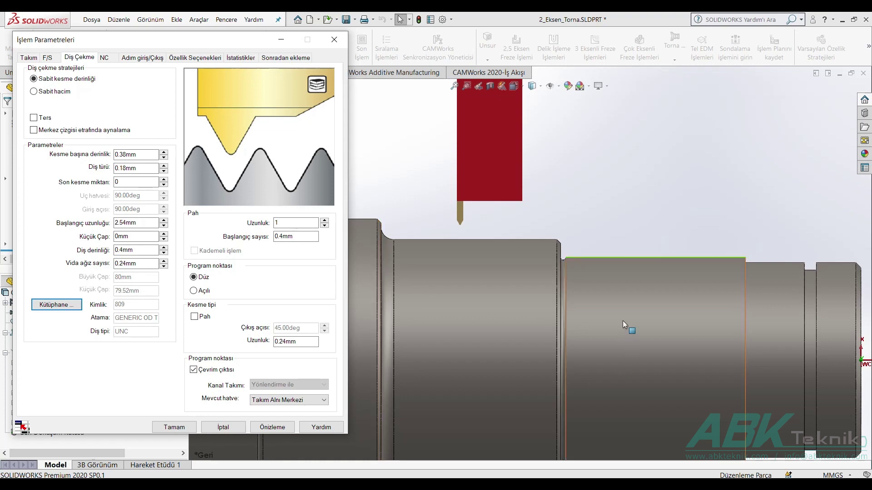
Step: Check the 80mm thread face diameter, then change Diş1's depth per cut to 0.2
{"action": "left_click", "coordinate": [500, 282]}
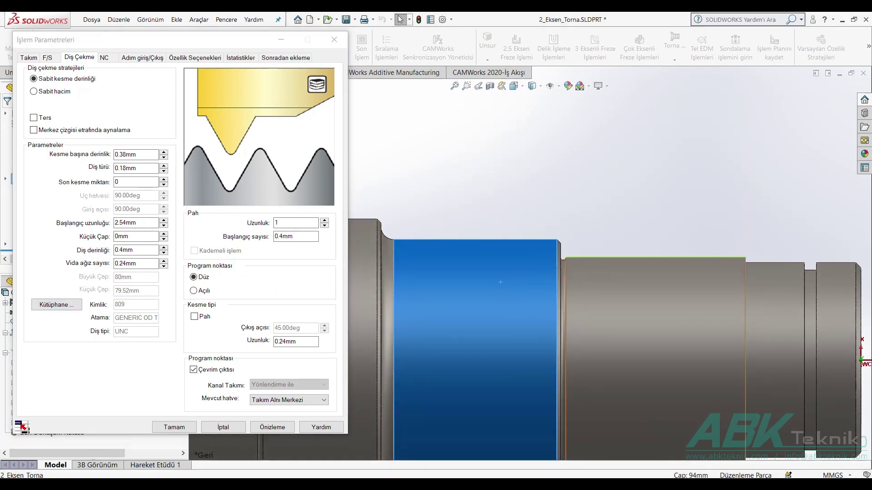
{"action": "left_click", "coordinate": [636, 328]}
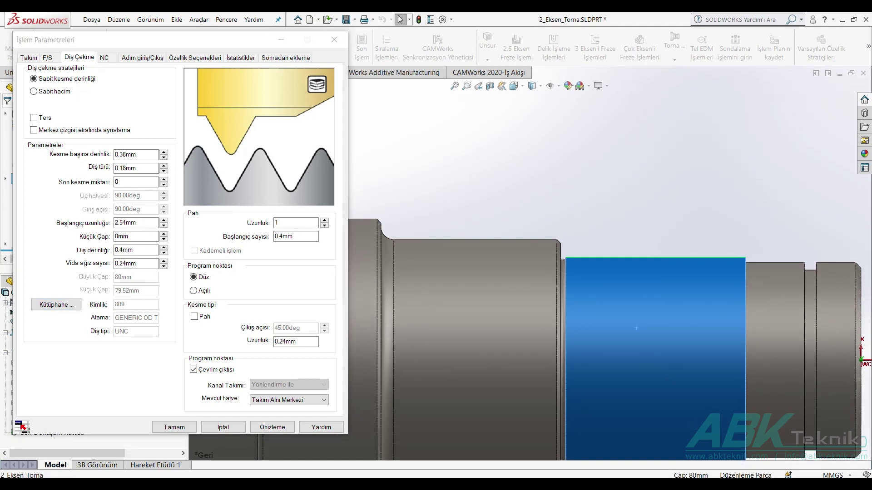
{"action": "left_click", "coordinate": [655, 236]}
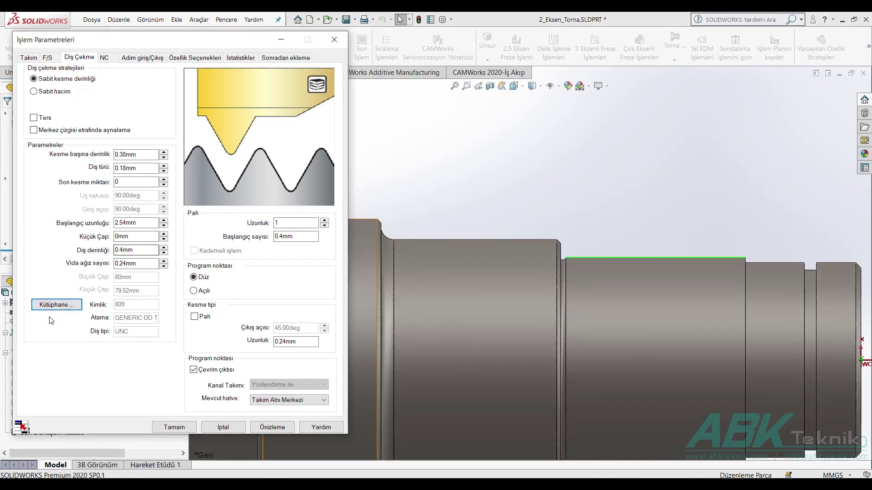
{"action": "scroll", "coordinate": [728, 262], "scroll_direction": "down", "scroll_amount": 1}
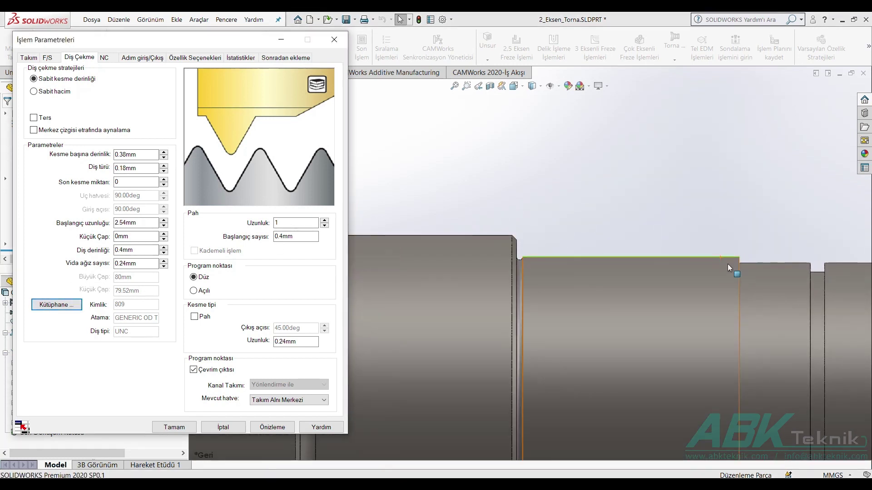
{"action": "left_click", "coordinate": [149, 155]}
{"action": "type", "text": "0.2"}
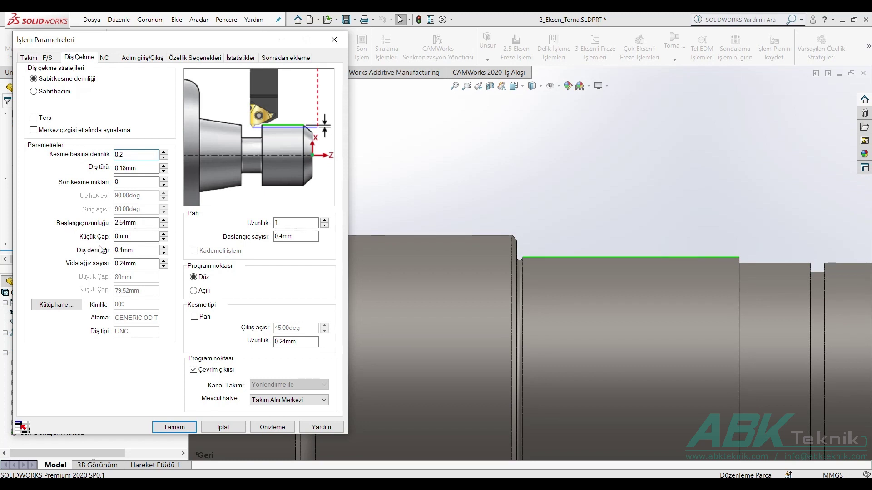
{"action": "left_click", "coordinate": [136, 223]}
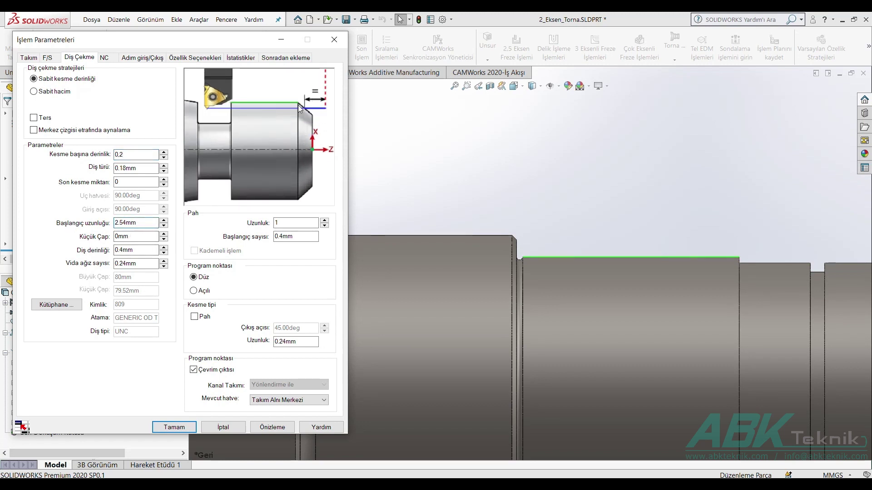
Step: Set Diş1 start length to 1mm, minor diameter 0.5mm, thread depth 1mm and 2 starts
{"action": "left_click_drag", "start_coordinate": [155, 222], "coordinate": [86, 225]}
{"action": "type", "text": "1"}
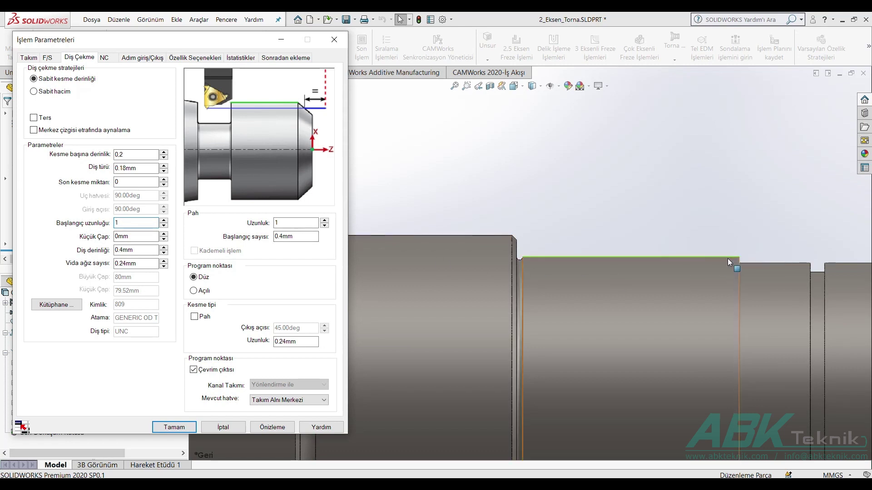
{"action": "key", "text": "Tab"}
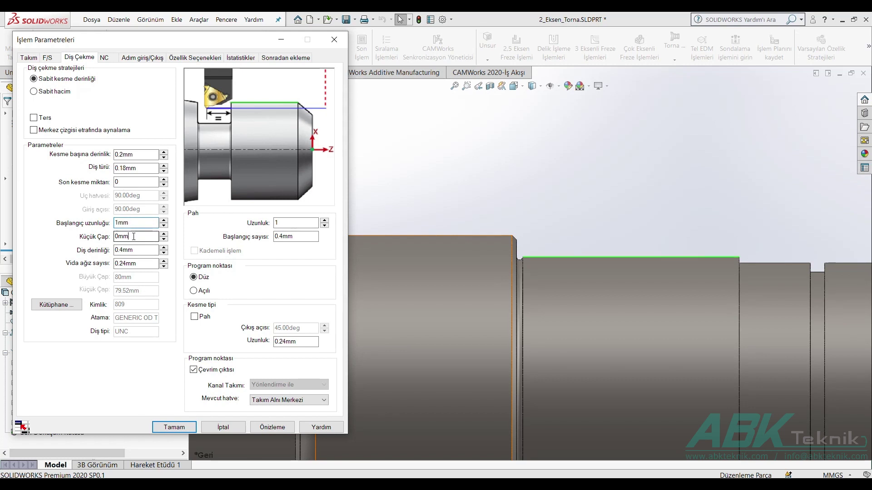
{"action": "scroll", "coordinate": [528, 265], "scroll_direction": "down", "scroll_amount": 3}
{"action": "scroll", "coordinate": [527, 265], "scroll_direction": "down", "scroll_amount": 3}
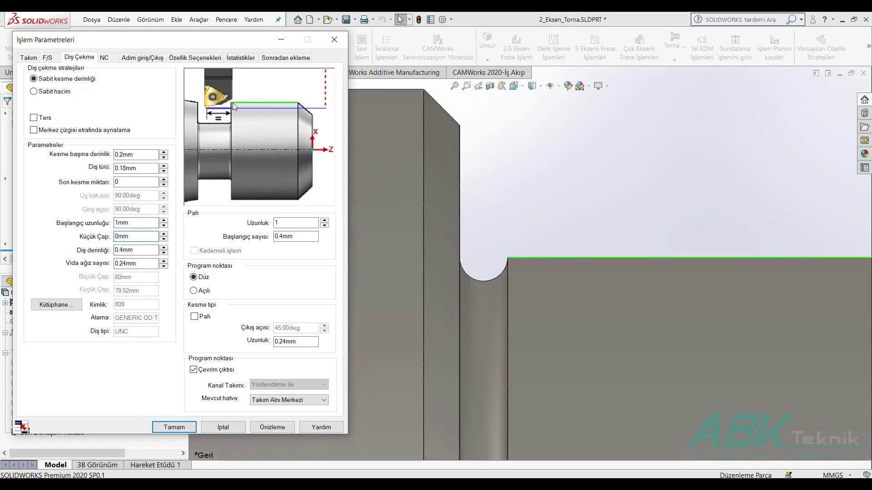
{"action": "key", "text": "shift+Home"}
{"action": "key", "text": "Tab"}
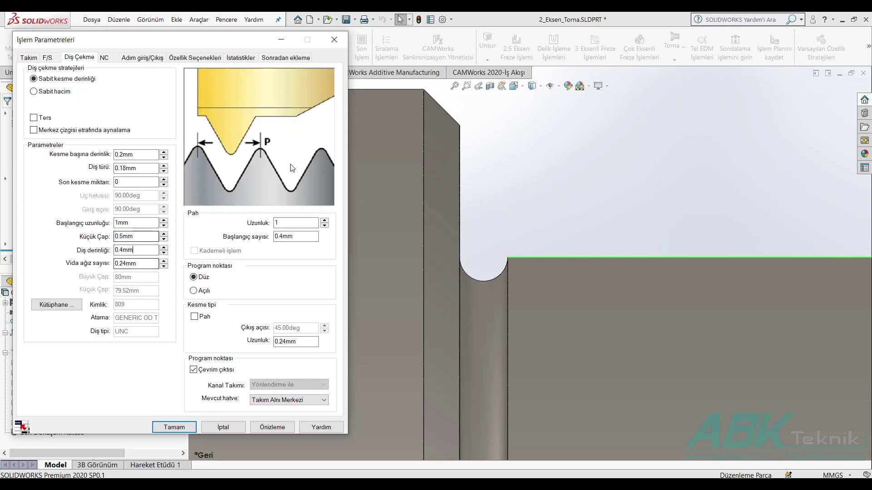
{"action": "key", "text": "Tab"}
{"action": "type", "text": "1"}
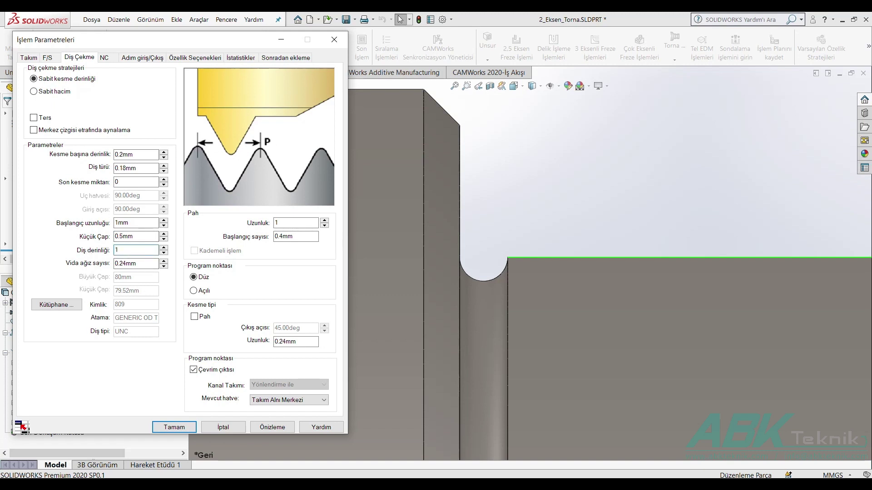
{"action": "left_click", "coordinate": [142, 261]}
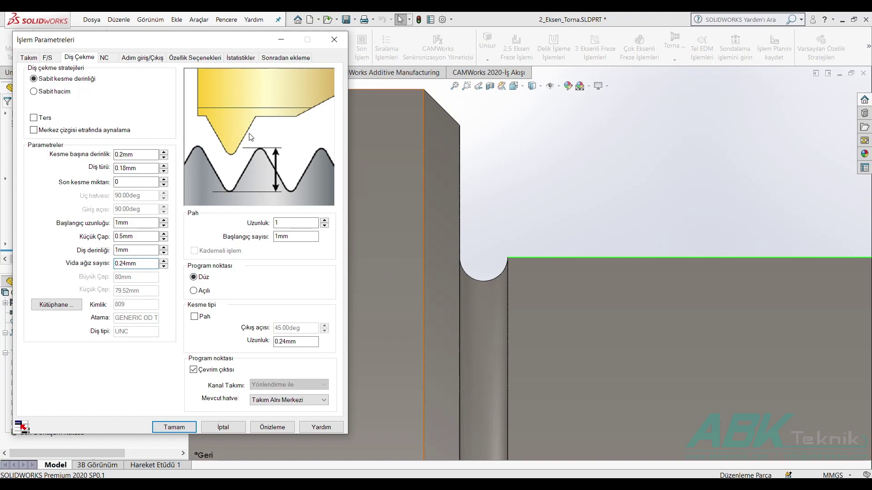
{"action": "left_click_drag", "start_coordinate": [135, 263], "coordinate": [64, 263]}
{"action": "type", "text": "2"}
Step: Preview the external thread toolpath and accept the Diş1 operation
{"action": "left_click", "coordinate": [272, 427]}
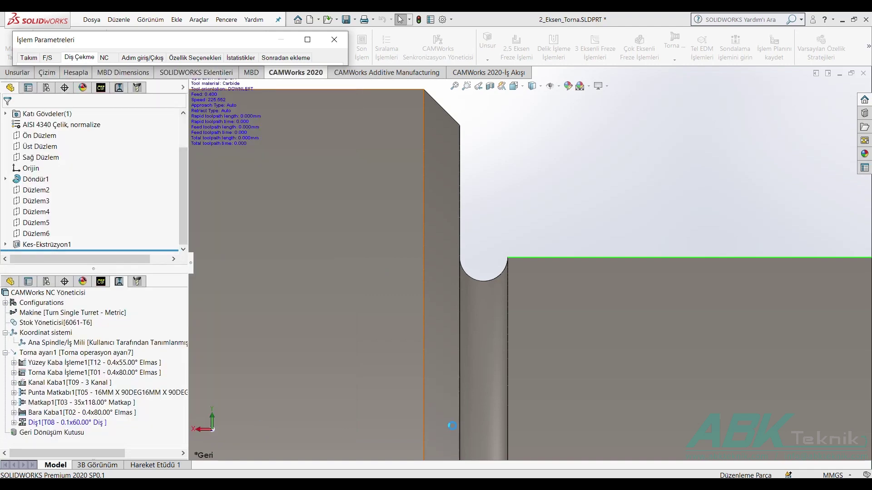
{"action": "scroll", "coordinate": [504, 273], "scroll_direction": "down", "scroll_amount": 3}
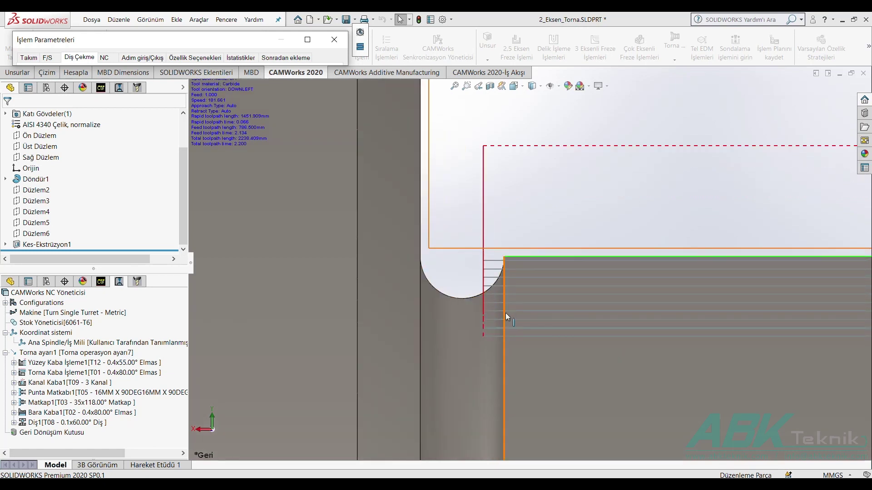
{"action": "scroll", "coordinate": [529, 268], "scroll_direction": "up", "scroll_amount": 3}
{"action": "scroll", "coordinate": [789, 303], "scroll_direction": "up", "scroll_amount": 3}
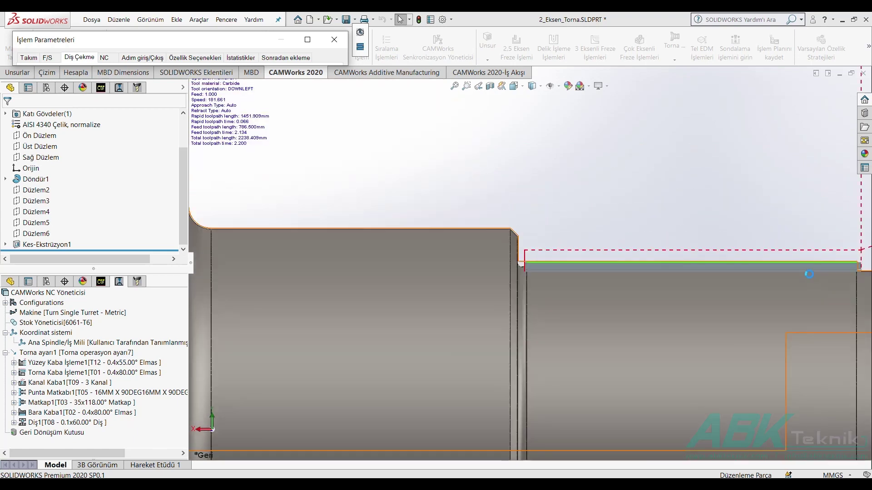
{"action": "left_click", "coordinate": [307, 40]}
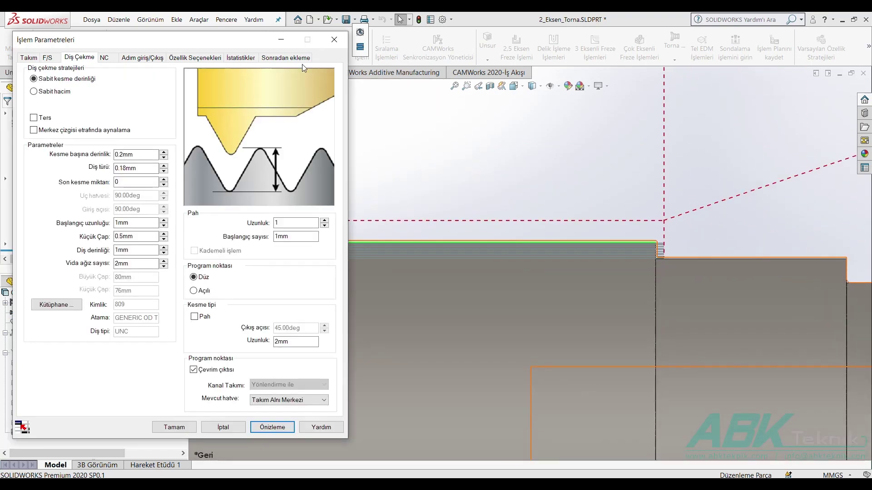
{"action": "left_click", "coordinate": [173, 427]}
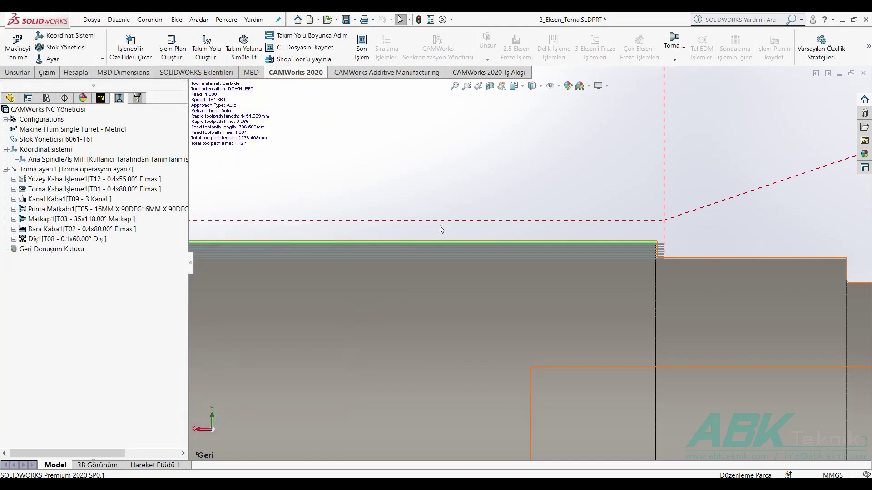
Step: Add an internal Diş Çekme operation with tool T07 to ID Özelliği4 [Thread]
{"action": "scroll", "coordinate": [577, 295], "scroll_direction": "up", "scroll_amount": 2}
{"action": "scroll", "coordinate": [691, 340], "scroll_direction": "up", "scroll_amount": 2}
{"action": "scroll", "coordinate": [620, 326], "scroll_direction": "up", "scroll_amount": 2}
{"action": "key", "text": "ctrl+7"}
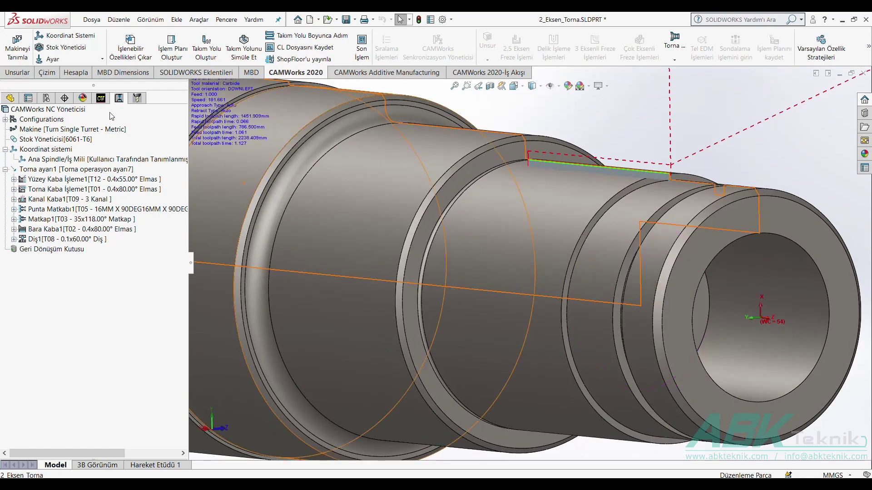
{"action": "left_click", "coordinate": [101, 98]}
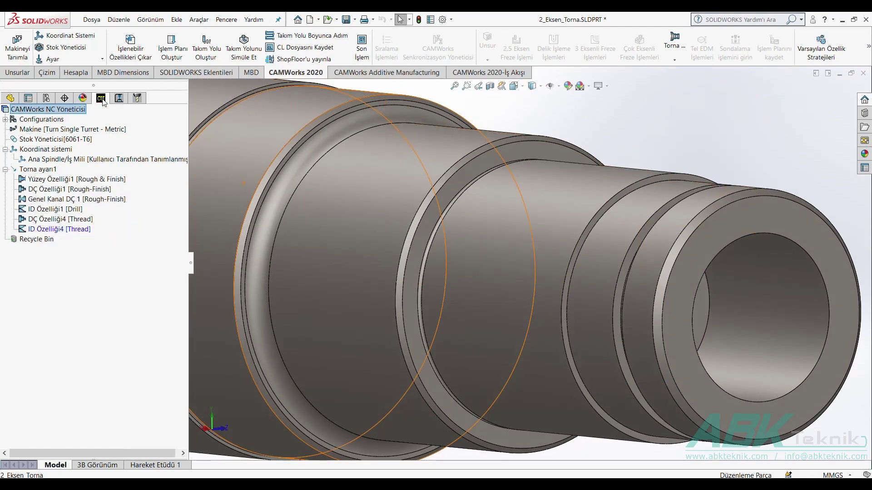
{"action": "right_click", "coordinate": [47, 229]}
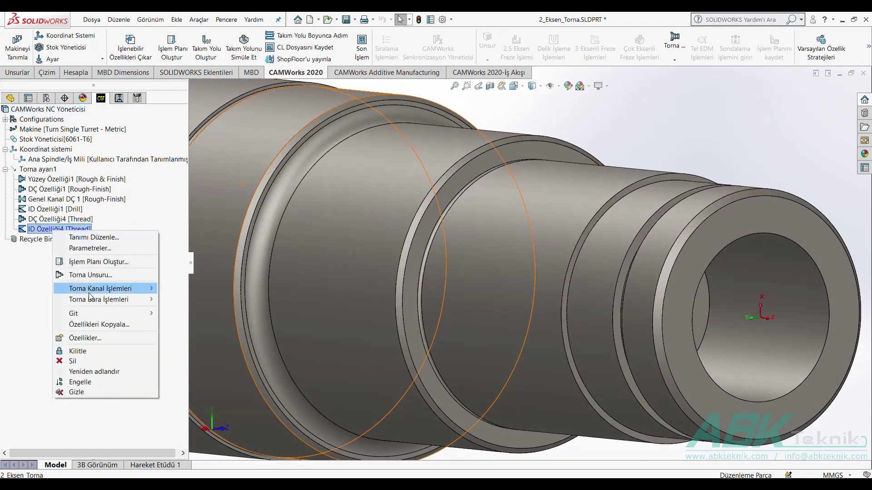
{"action": "mouse_move", "coordinate": [99, 300]}
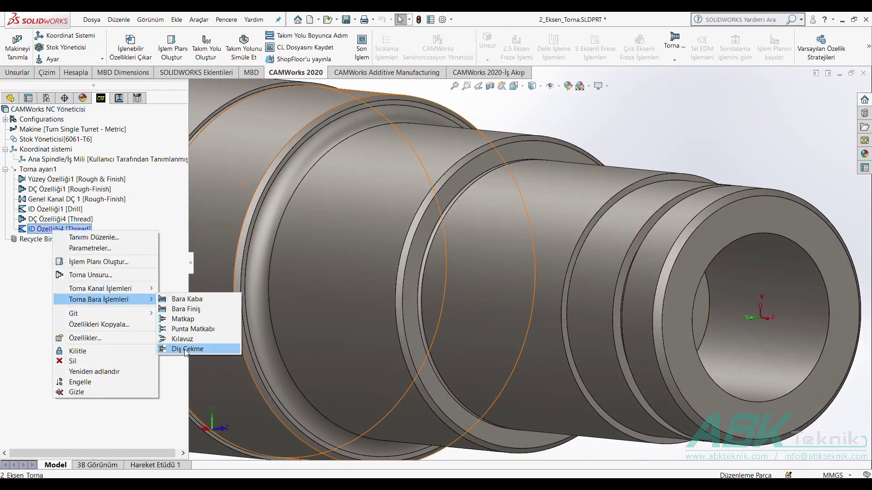
{"action": "left_click", "coordinate": [187, 349]}
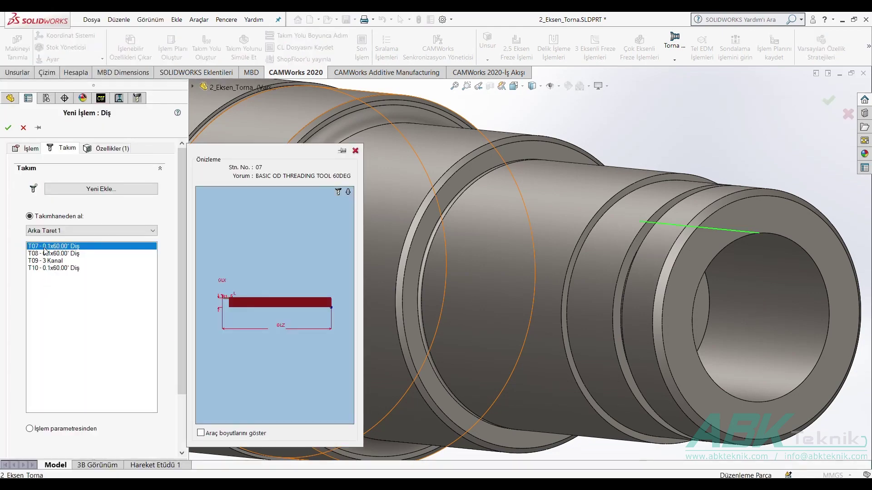
{"action": "left_click", "coordinate": [8, 128]}
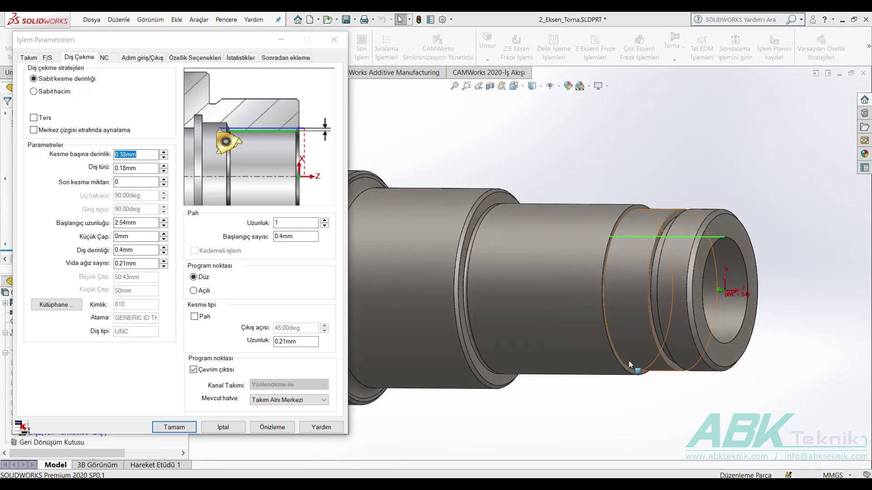
Step: Set Diş2 to 0.2mm depth per cut, 1mm start length, 1mm thread depth, then preview
{"action": "key", "text": "space"}
{"action": "left_click", "coordinate": [355, 323]}
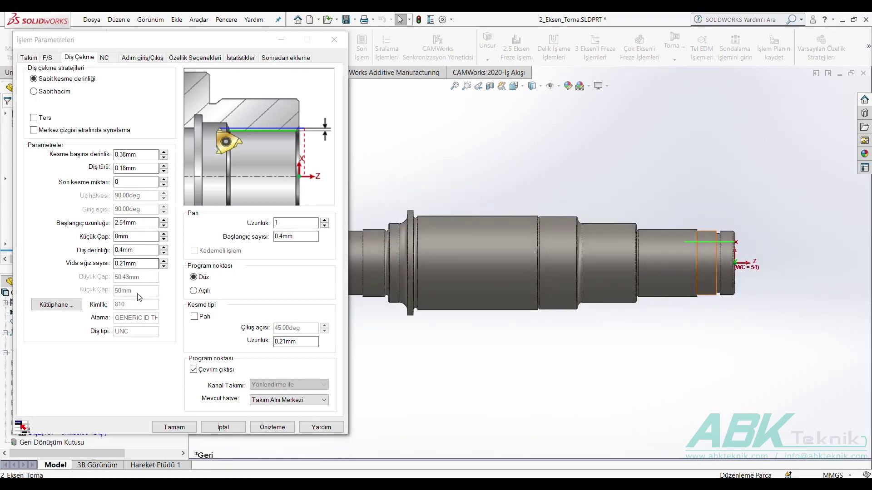
{"action": "scroll", "coordinate": [690, 237], "scroll_direction": "down", "scroll_amount": 1}
{"action": "scroll", "coordinate": [693, 237], "scroll_direction": "down", "scroll_amount": 3}
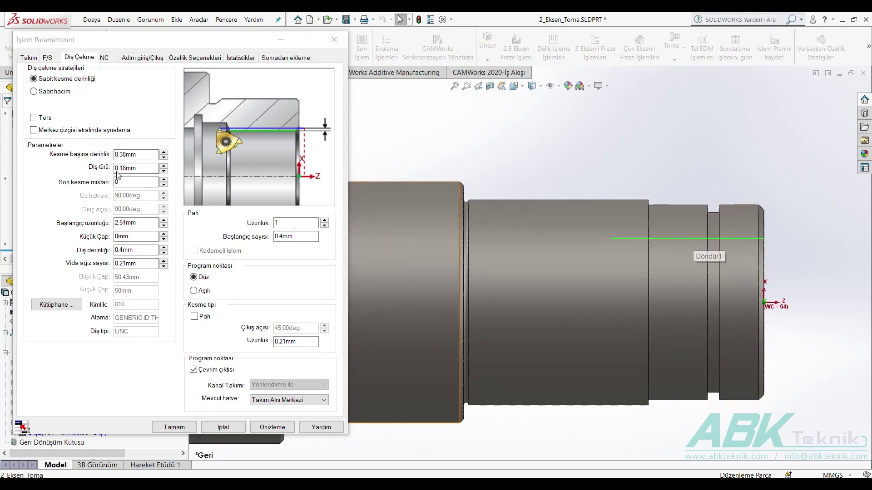
{"action": "left_click", "coordinate": [79, 158]}
{"action": "type", "text": "0.2"}
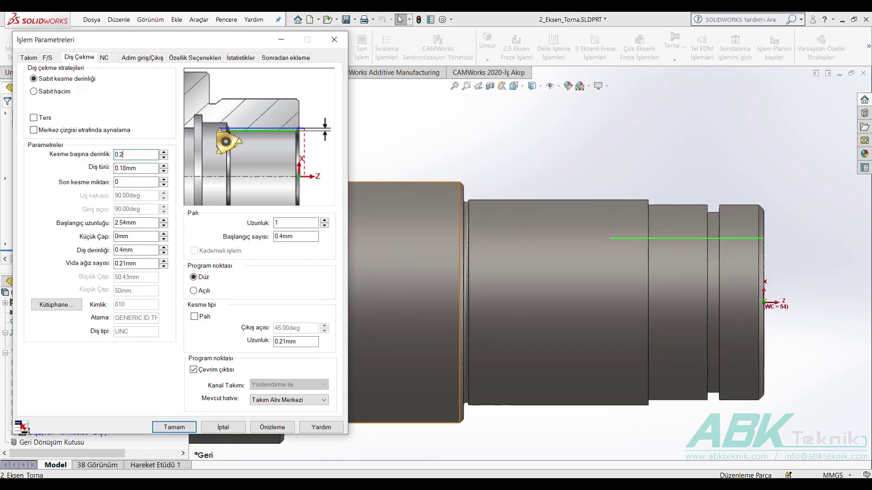
{"action": "key", "text": "Tab"}
{"action": "key", "text": "Tab"}
{"action": "key", "text": "Tab"}
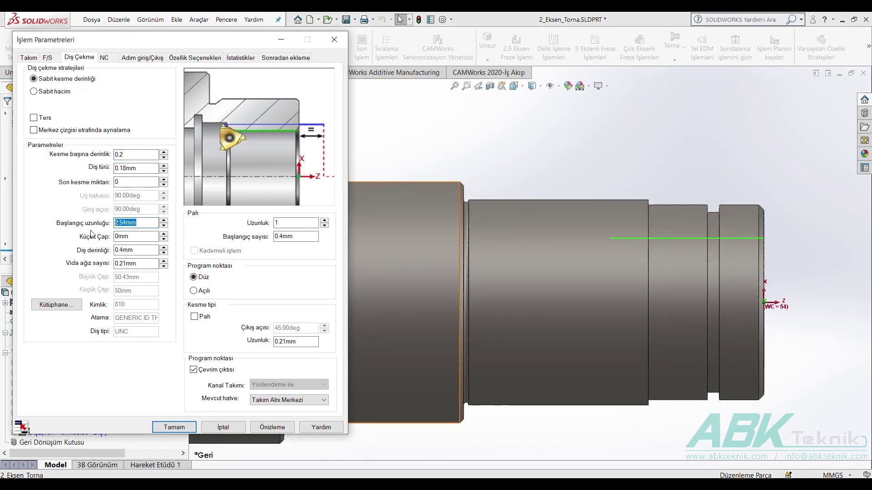
{"action": "type", "text": "1"}
{"action": "left_click", "coordinate": [136, 233]}
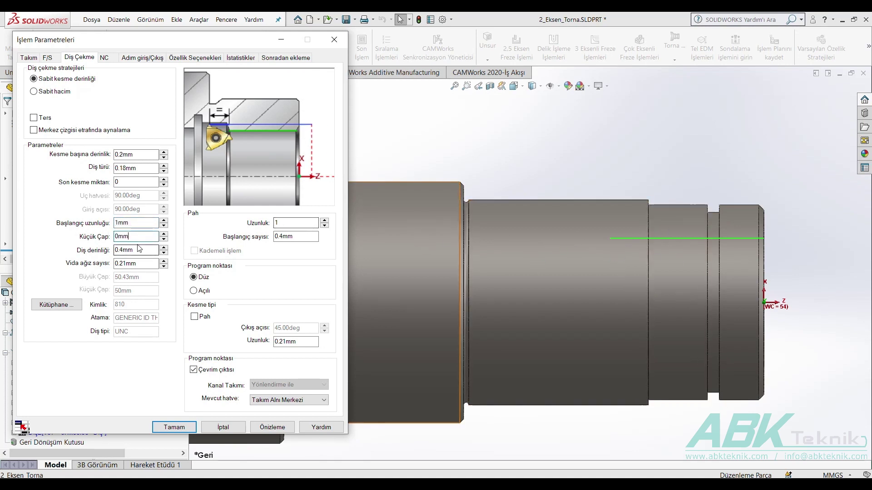
{"action": "left_click", "coordinate": [142, 250]}
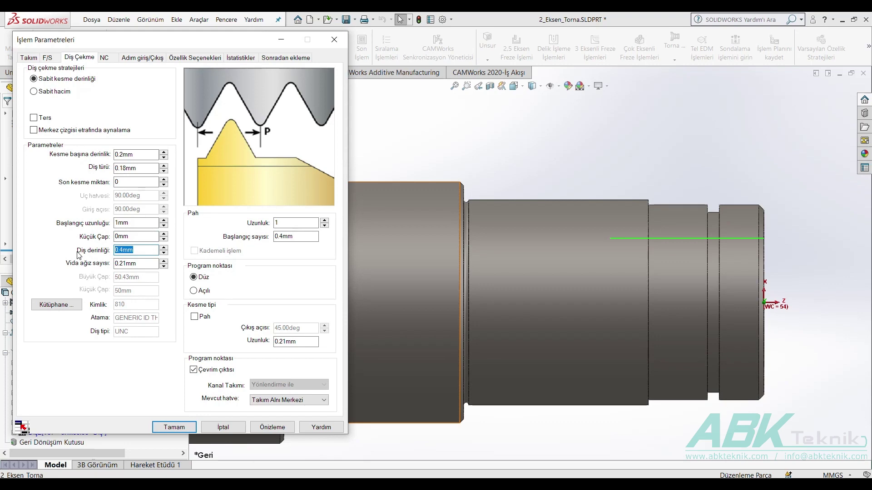
{"action": "type", "text": "1"}
{"action": "key", "text": "Tab"}
{"action": "type", "text": "2"}
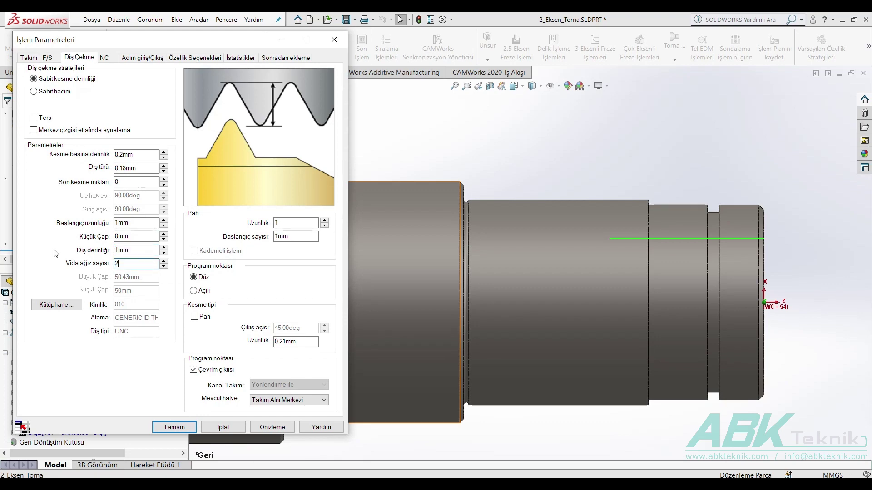
{"action": "left_click", "coordinate": [281, 427]}
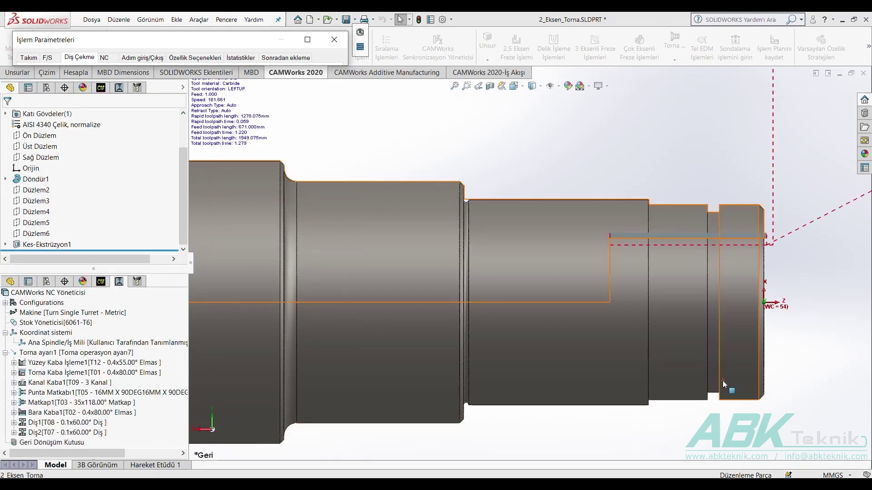
Step: Set the T07 holder's Tutucu kenarı to Uç and refresh the Diş2 toolpath preview
{"action": "scroll", "coordinate": [737, 243], "scroll_direction": "down", "scroll_amount": 3}
{"action": "scroll", "coordinate": [737, 245], "scroll_direction": "down", "scroll_amount": 1}
{"action": "scroll", "coordinate": [731, 250], "scroll_direction": "down", "scroll_amount": 3}
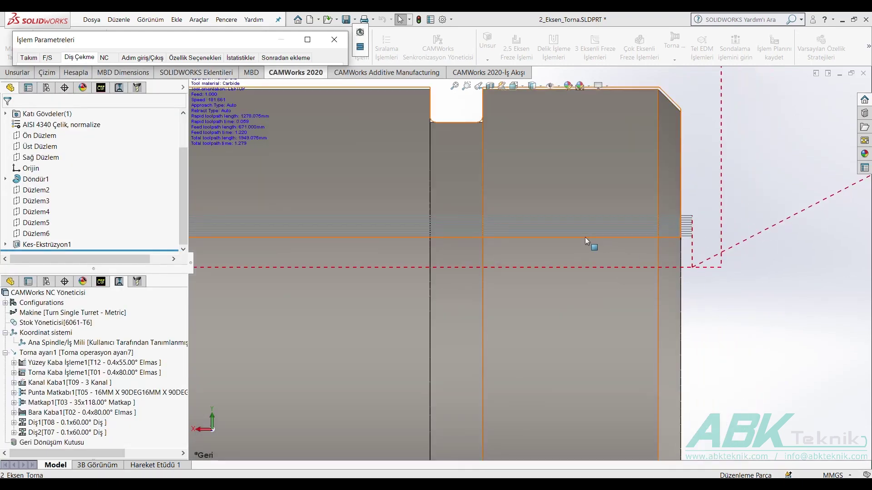
{"action": "scroll", "coordinate": [586, 240], "scroll_direction": "up", "scroll_amount": 3}
{"action": "left_click", "coordinate": [307, 40]}
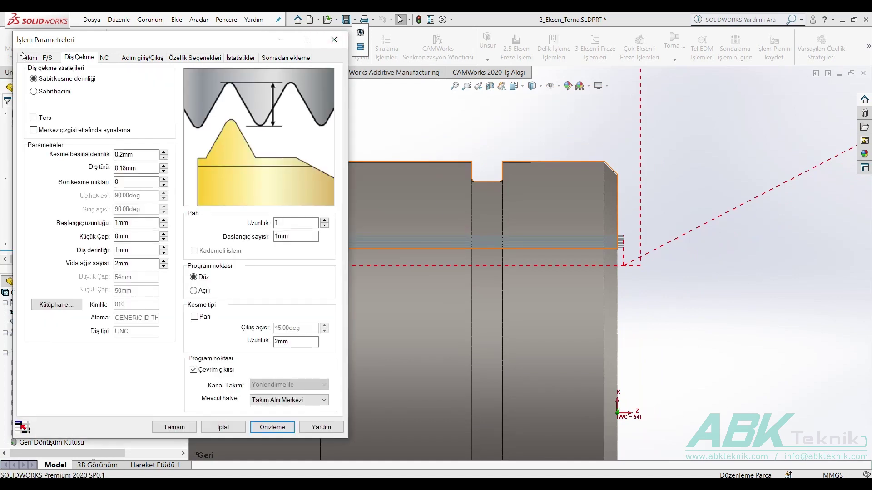
{"action": "left_click", "coordinate": [29, 58]}
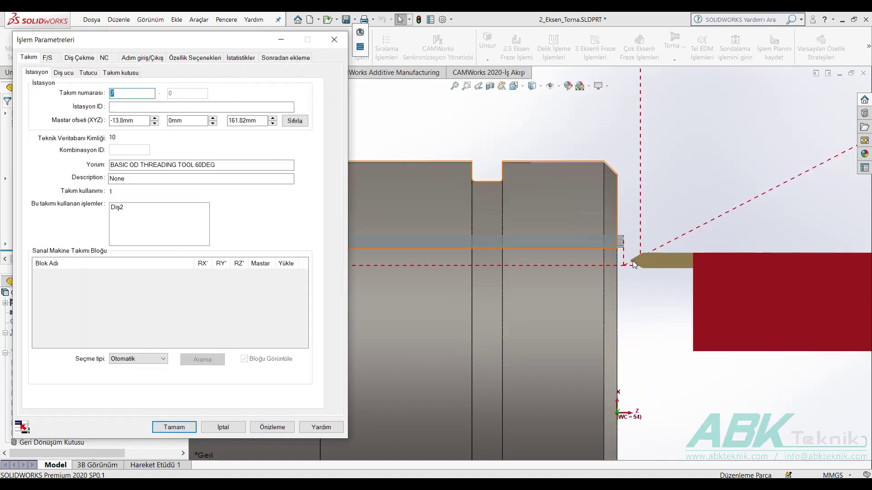
{"action": "mouse_move", "coordinate": [634, 264]}
{"action": "left_mouse_down"}
{"action": "mouse_move", "coordinate": [585, 250]}
{"action": "mouse_move", "coordinate": [599, 244]}
{"action": "mouse_move", "coordinate": [646, 275]}
{"action": "left_mouse_up"}
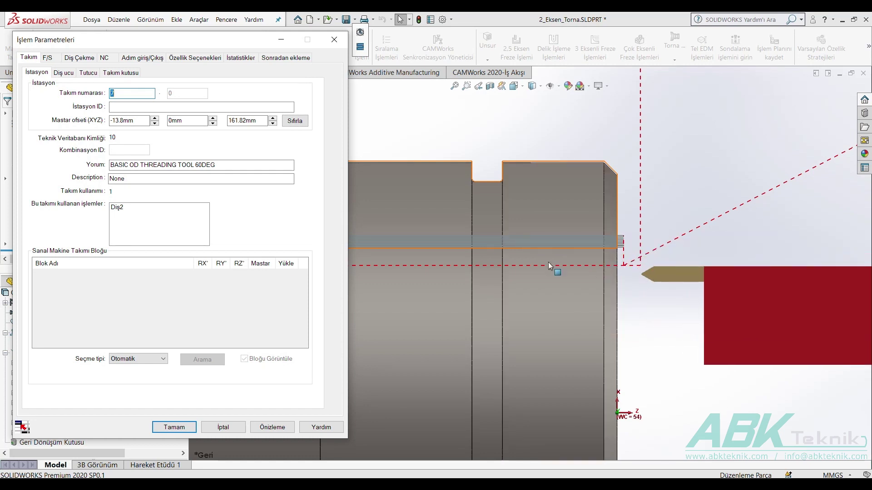
{"action": "left_click", "coordinate": [88, 72]}
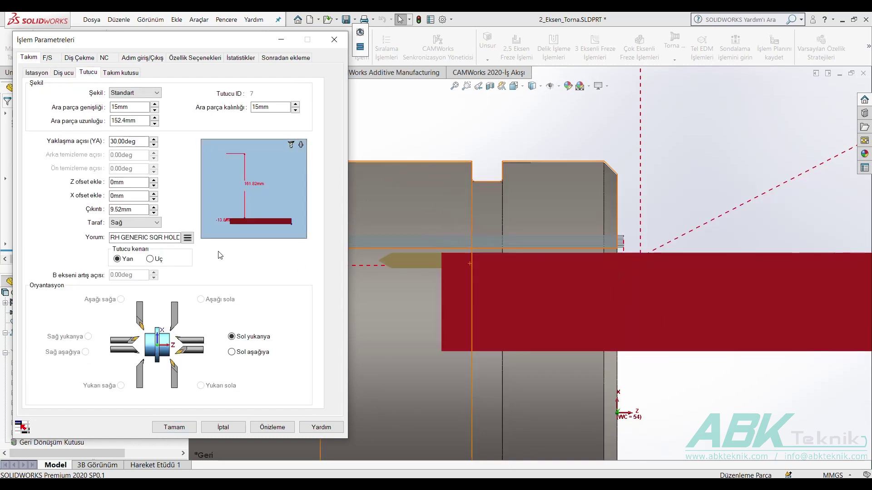
{"action": "left_click", "coordinate": [152, 259]}
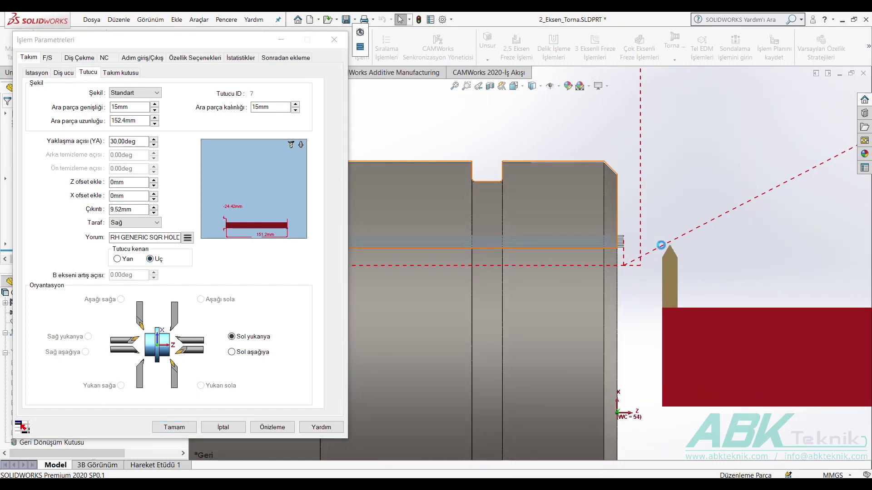
{"action": "left_click", "coordinate": [274, 427]}
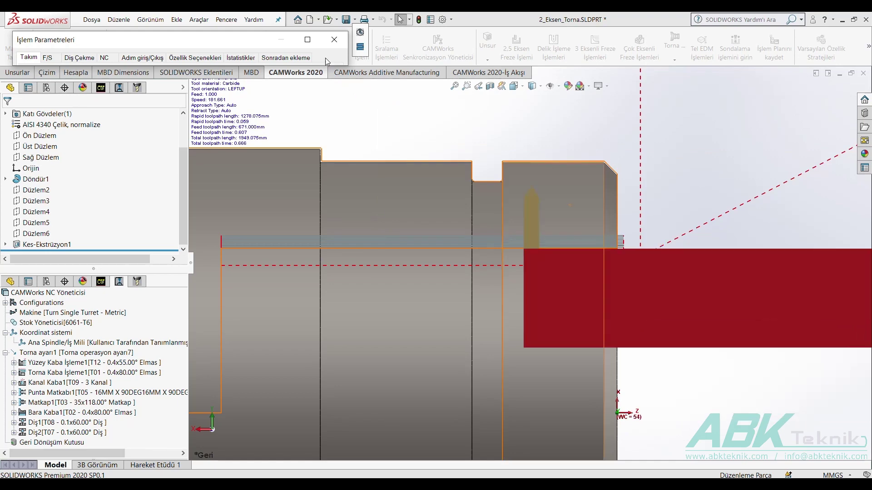
{"action": "left_click", "coordinate": [308, 39]}
Step: Accept Diş2 and run Takım Yolunu Simüle Et on it
{"action": "left_click", "coordinate": [184, 428]}
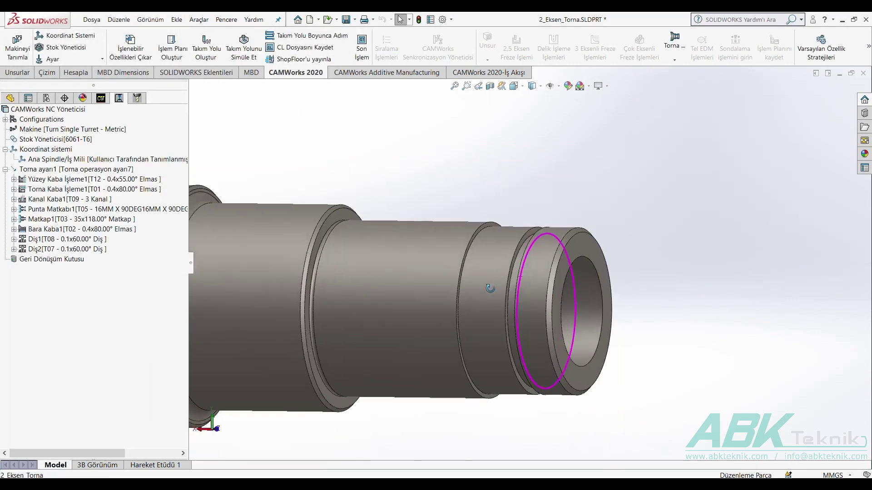
{"action": "left_click", "coordinate": [57, 249]}
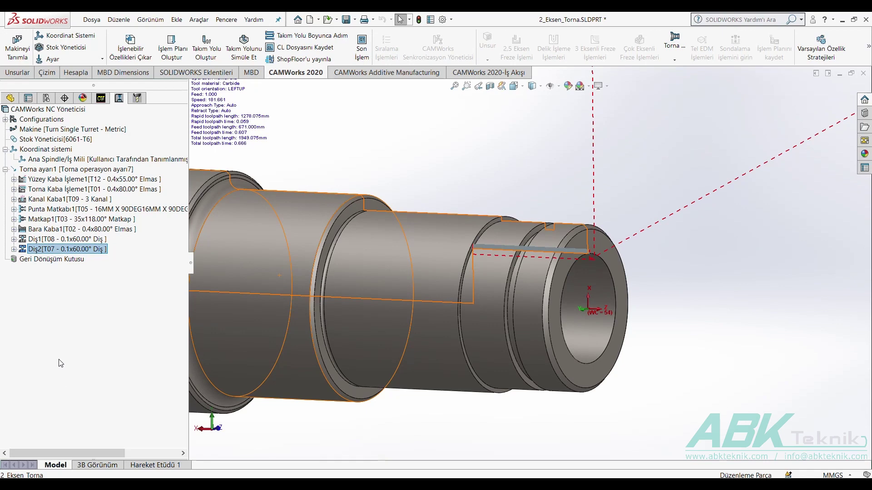
{"action": "right_click", "coordinate": [40, 249]}
{"action": "left_click", "coordinate": [105, 265]}
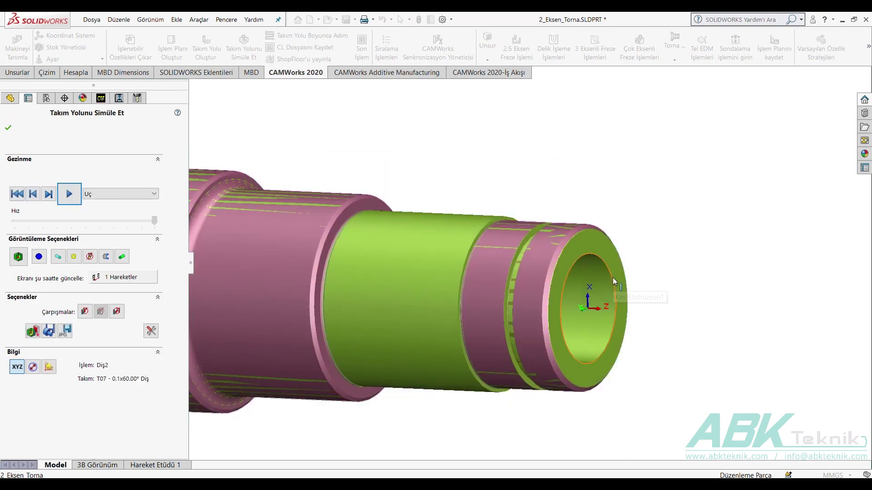
Step: Replay the T07 internal thread cut inside the bore, then exit the simulation
{"action": "scroll", "coordinate": [614, 281], "scroll_direction": "down", "scroll_amount": 3}
{"action": "scroll", "coordinate": [612, 286], "scroll_direction": "down", "scroll_amount": 3}
{"action": "left_click", "coordinate": [68, 196]}
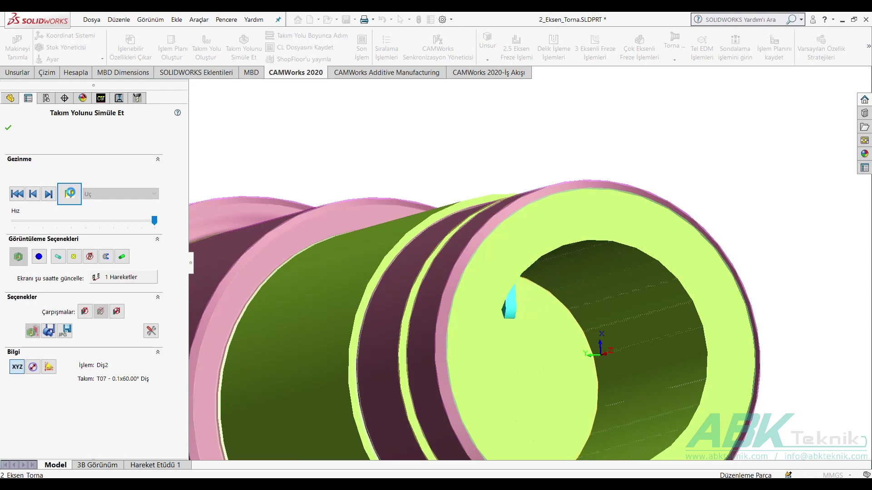
{"action": "left_click", "coordinate": [8, 128]}
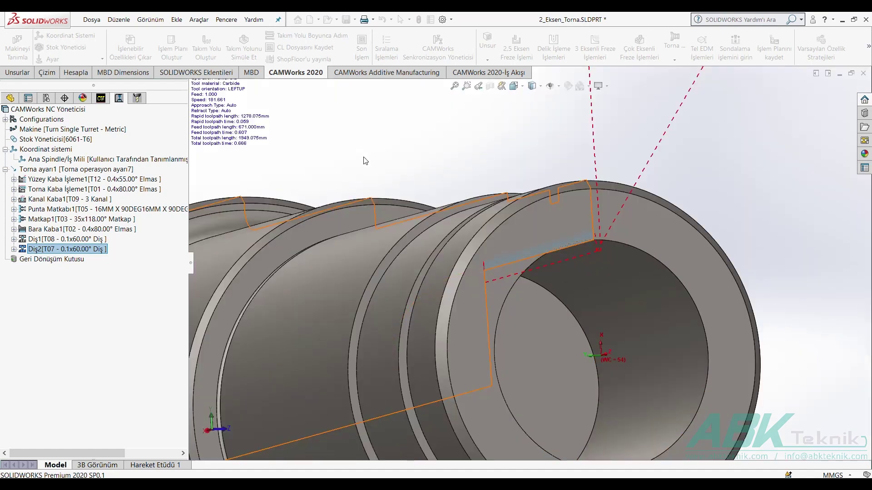
Step: Show the Diş1 external thread toolpath and orbit to view it along the shaft OD
{"action": "left_click", "coordinate": [68, 239]}
{"action": "mouse_move", "coordinate": [500, 254]}
{"action": "middle_mouse_down"}
{"action": "mouse_move", "coordinate": [534, 219]}
{"action": "mouse_move", "coordinate": [582, 196]}
{"action": "middle_mouse_up"}
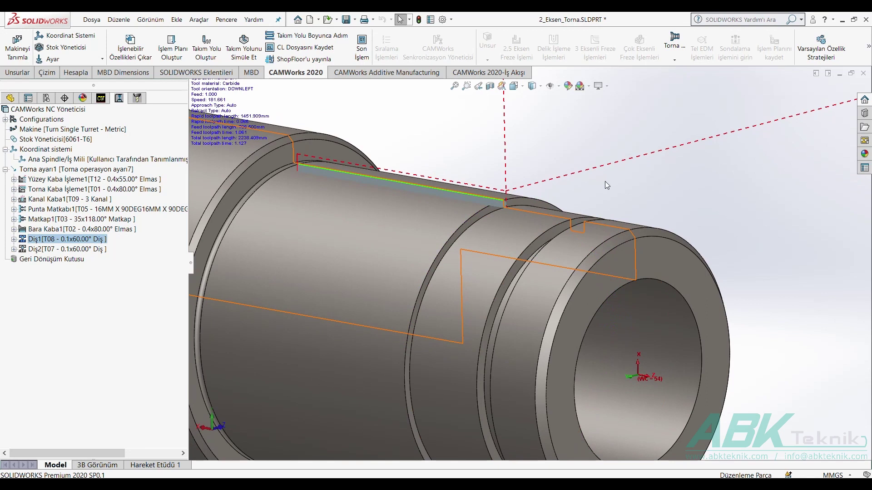